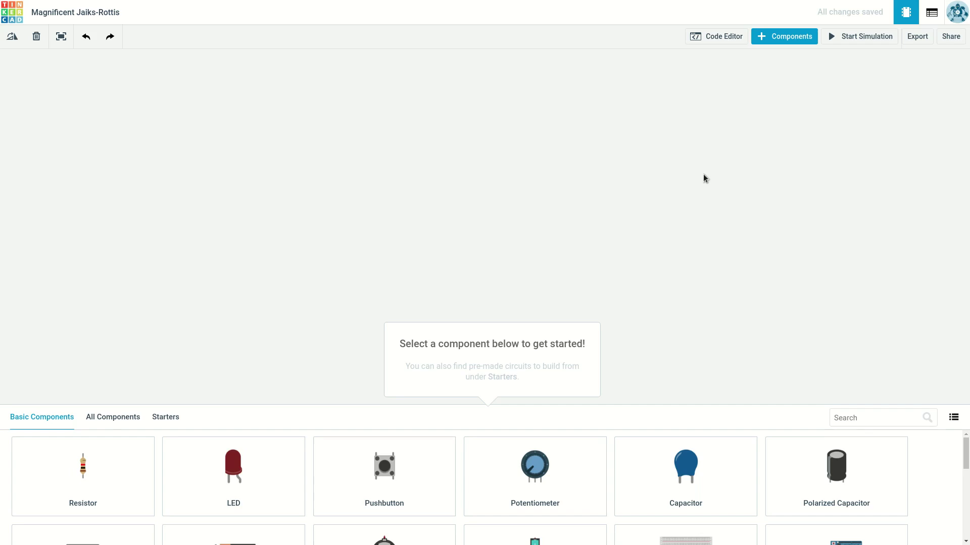
Add an LED to the empty workplane and place a resistor just below it.
drag(232, 468, 283, 252)
drag(315, 189, 315, 182)
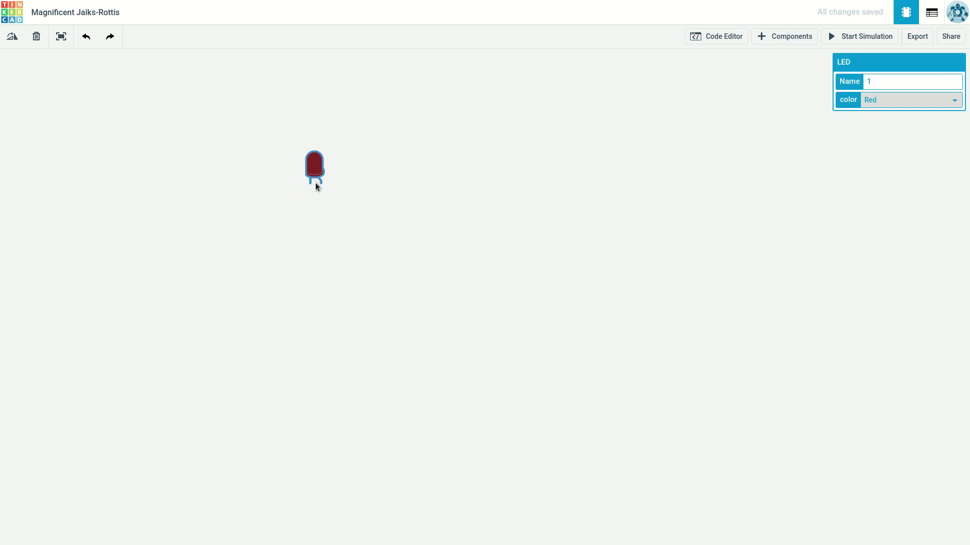
drag(100, 472, 326, 211)
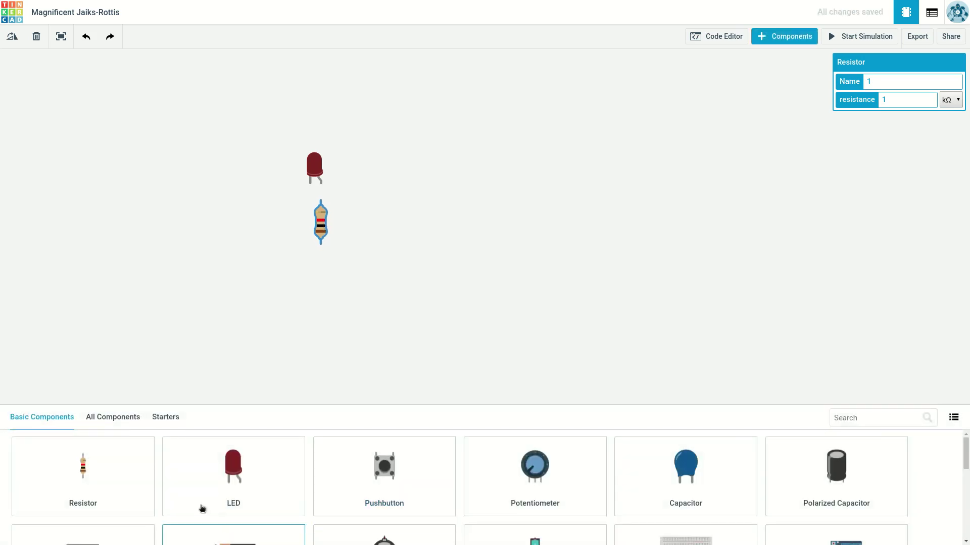
Search all components for "ardui" and place an Arduino Uno R3 below the LED and resistor.
scroll(187, 472, down, 5)
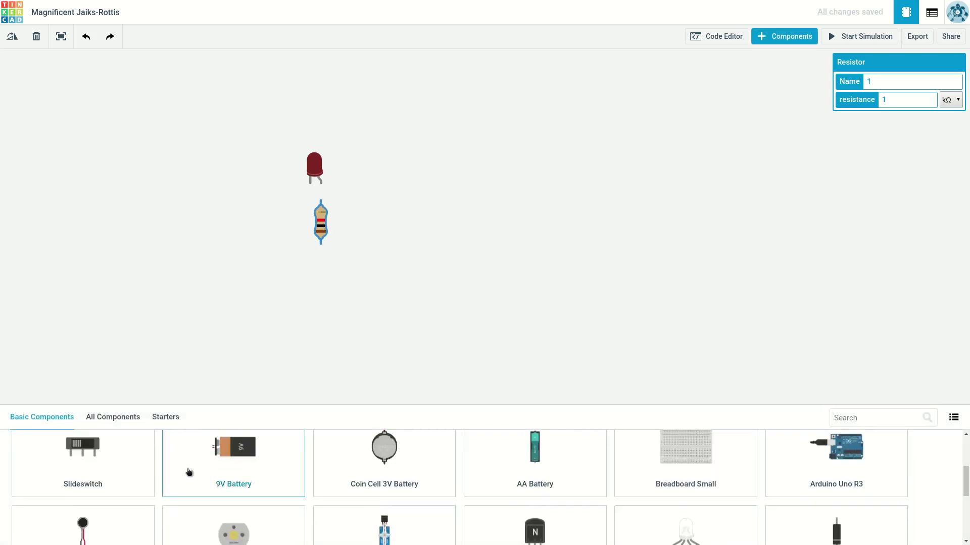
scroll(135, 455, up, 5)
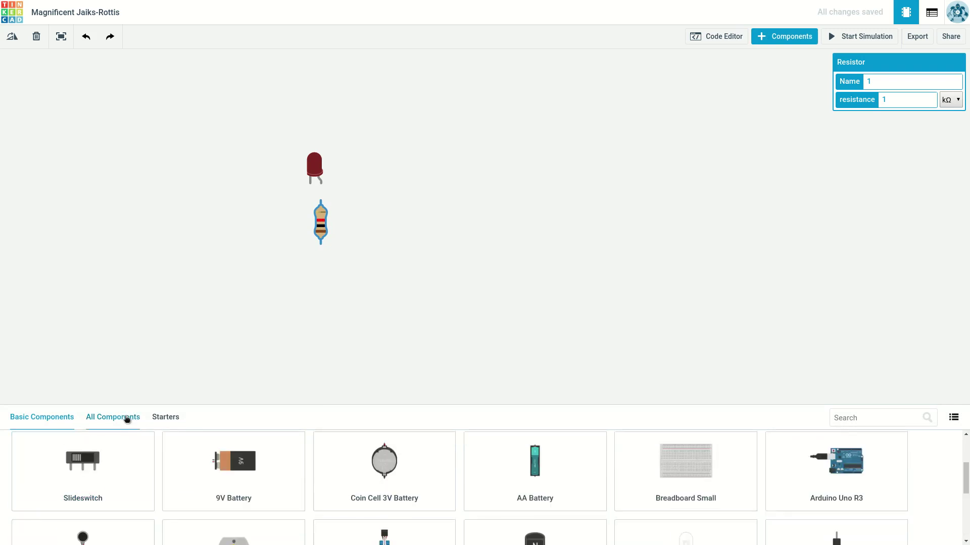
click(127, 419)
scroll(327, 502, down, 6)
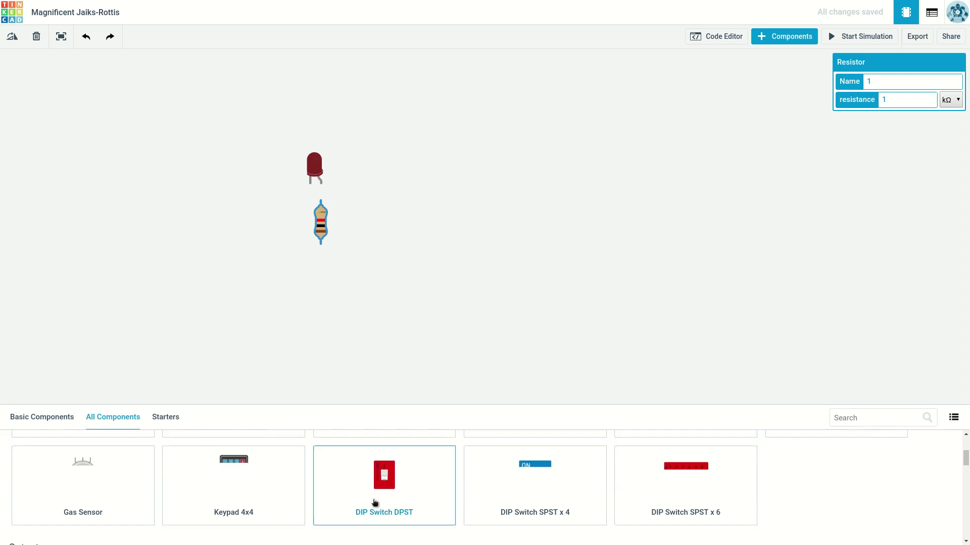
click(890, 417)
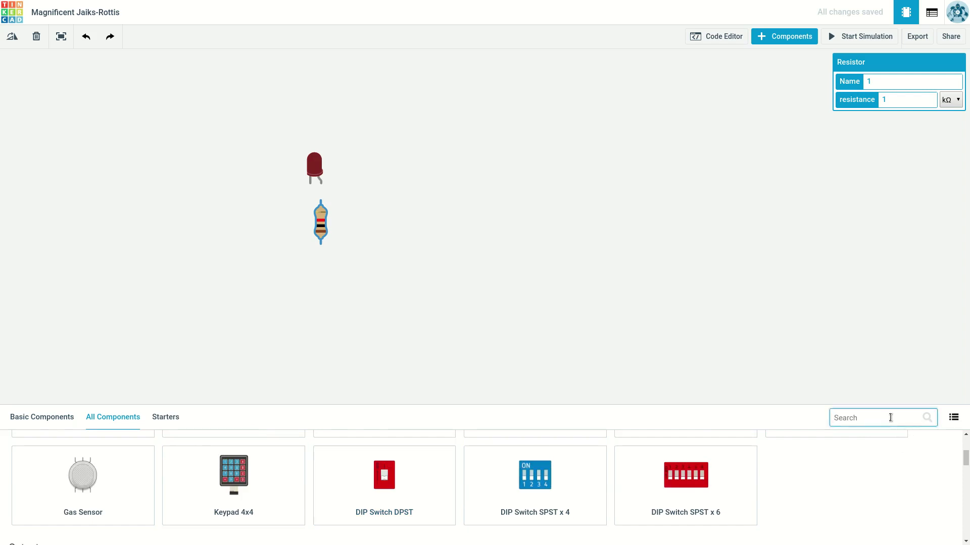
text(ardui)
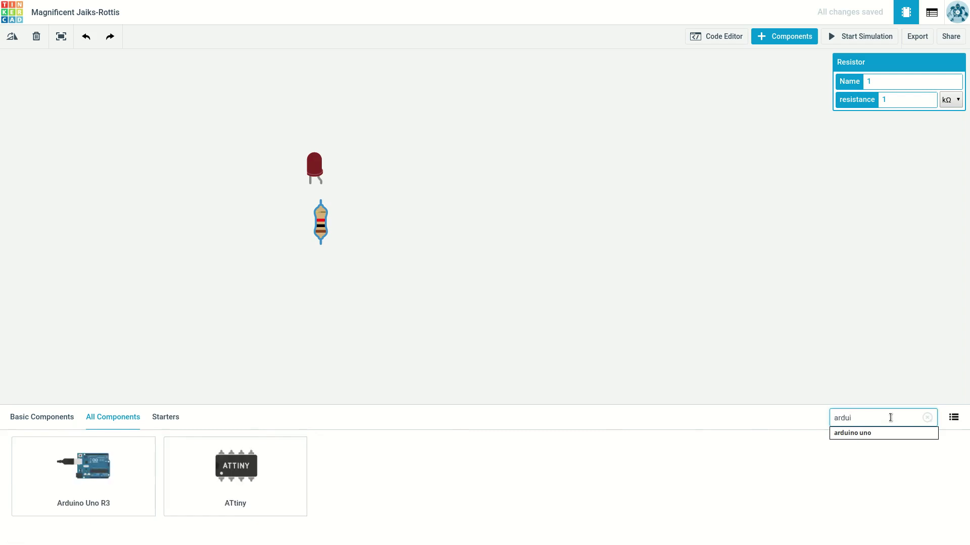
drag(103, 484, 511, 338)
Set the LED's color to Green.
click(317, 170)
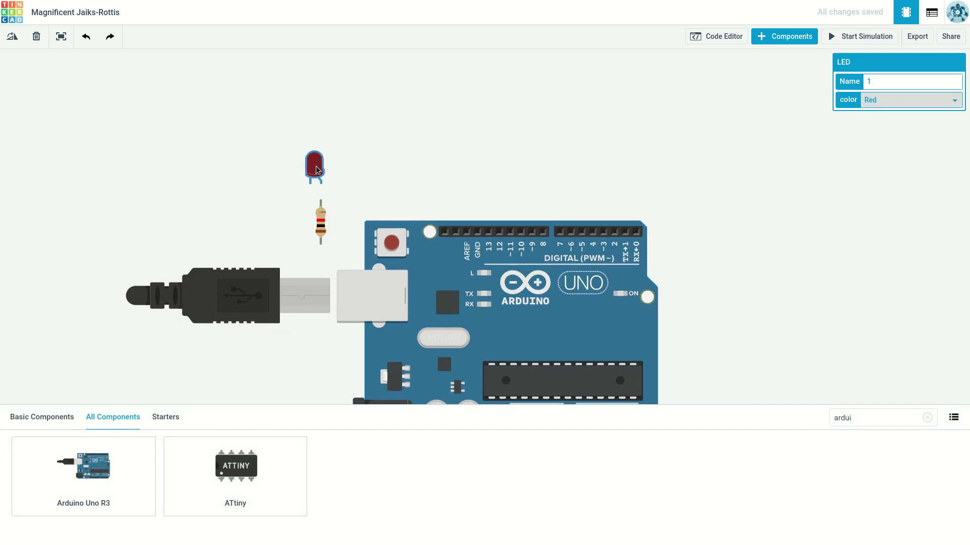
click(952, 101)
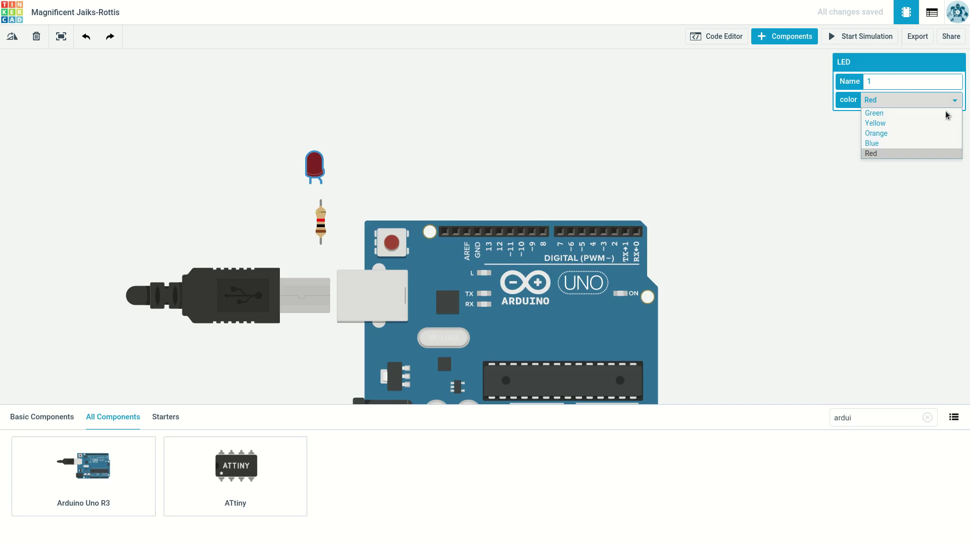
click(928, 114)
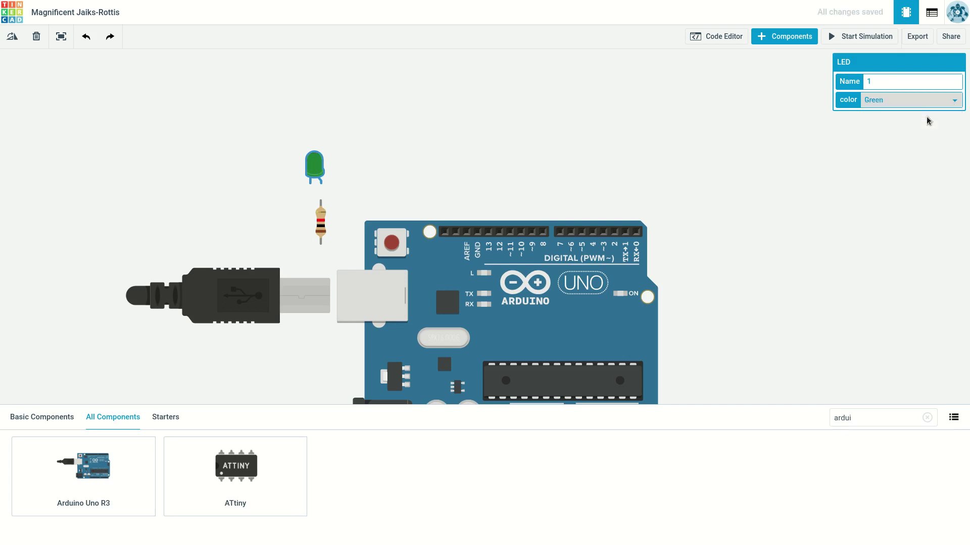
Set the resistor's resistance to 220 Ω and close the component library.
click(321, 226)
click(959, 100)
click(945, 154)
double_click(879, 100)
text(220)
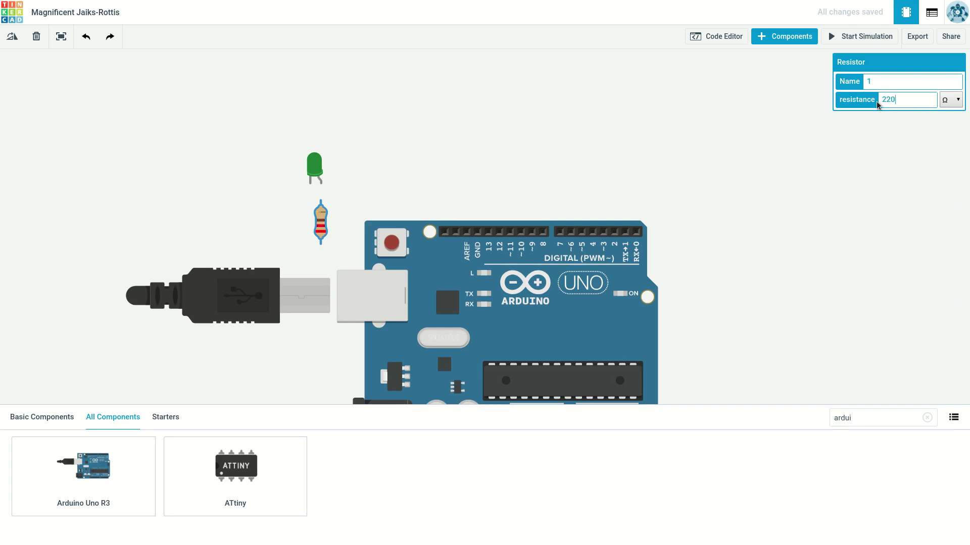
click(861, 193)
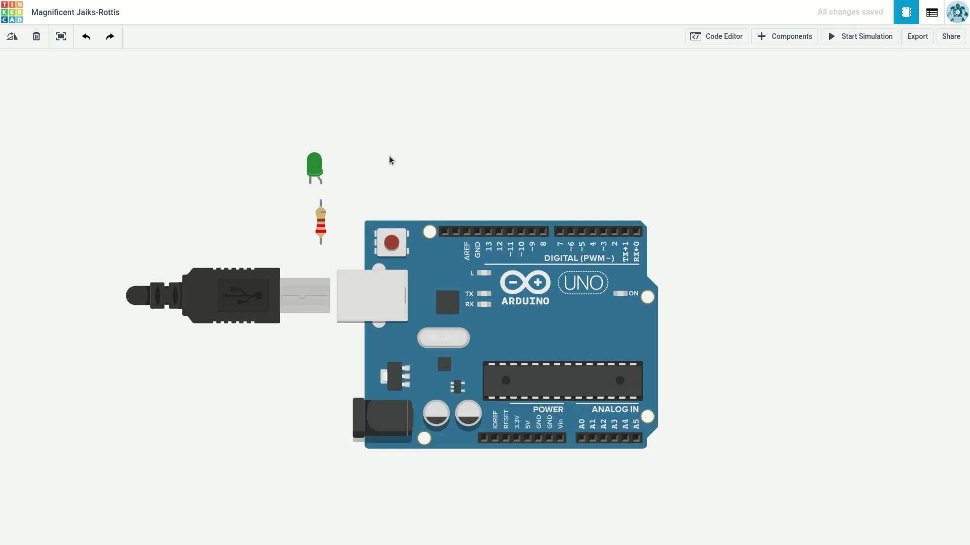
Move the resistor to just above the Arduino's GND and 13 pins and the LED above it, leaving a gap between them.
click(322, 166)
drag(322, 166, 475, 153)
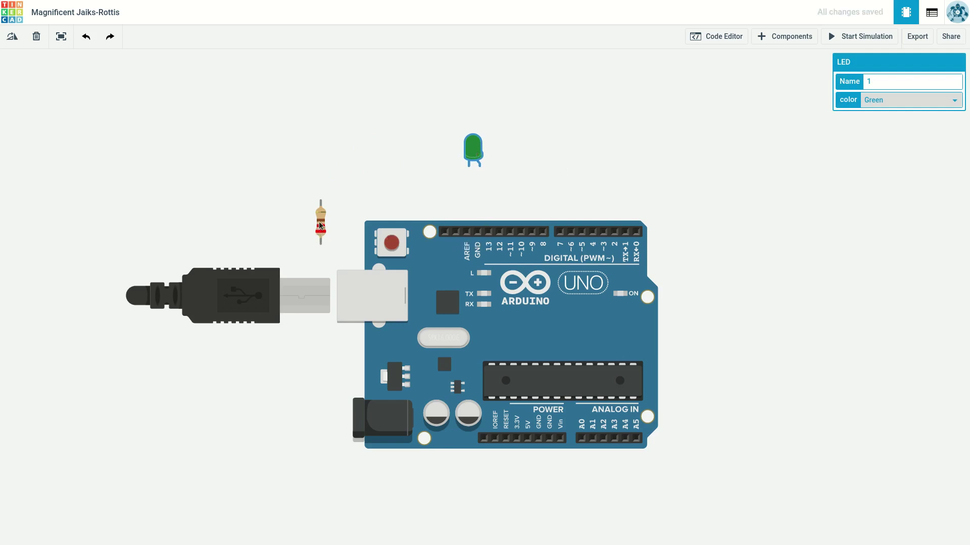
drag(320, 229, 481, 195)
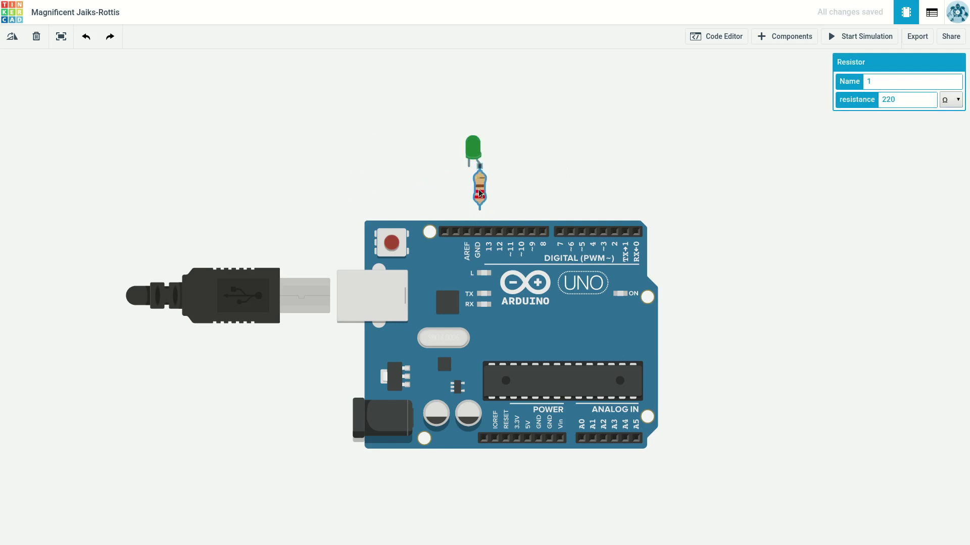
drag(474, 145, 473, 115)
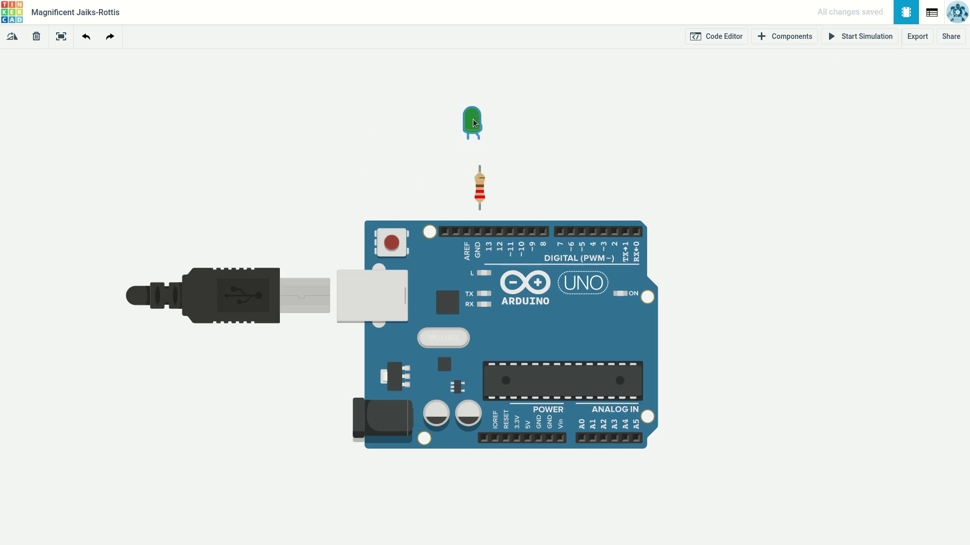
Wire the LED's anode to the resistor's upper terminal and color the wire yellow.
click(479, 140)
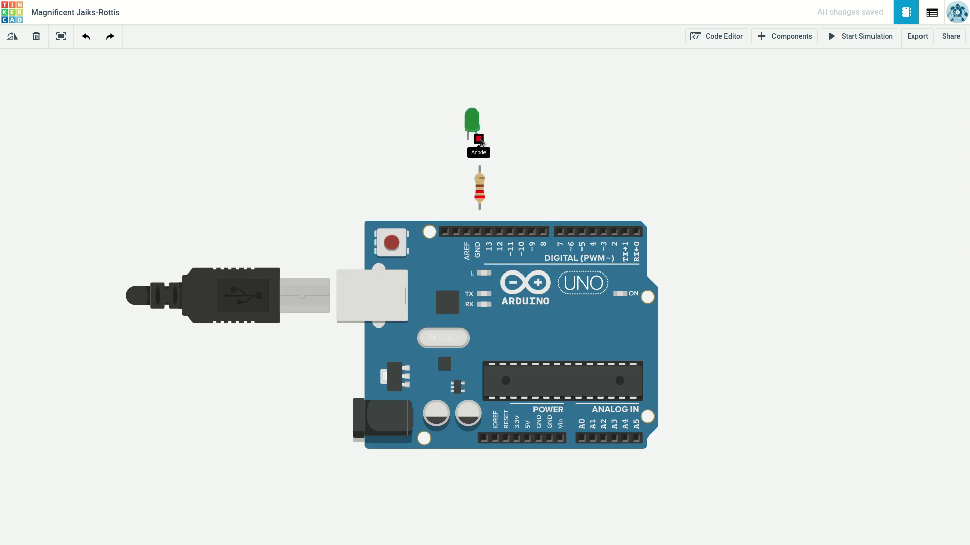
click(480, 166)
click(916, 88)
click(895, 126)
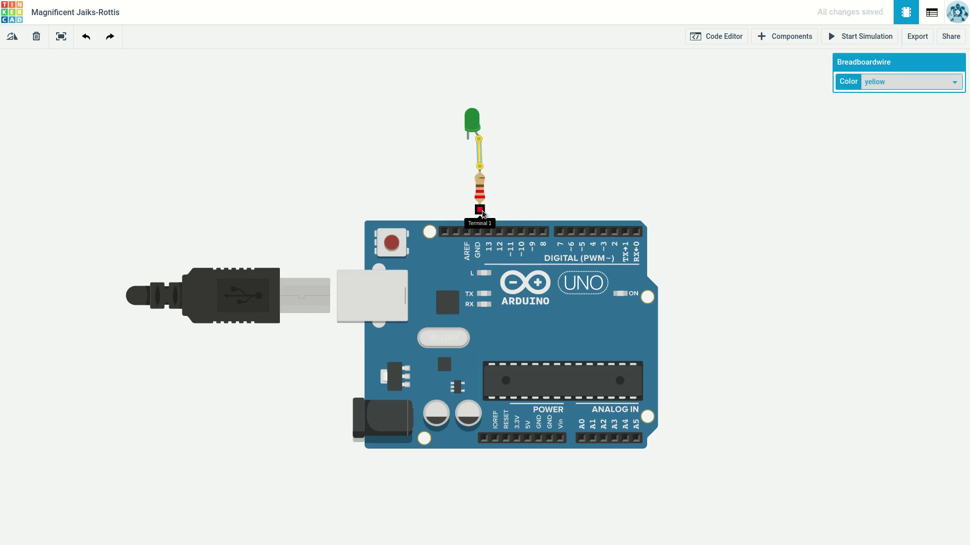
Wire the resistor's lower terminal to Arduino pin 13, shift the board to straighten the wire, and color it yellow.
click(480, 210)
click(488, 234)
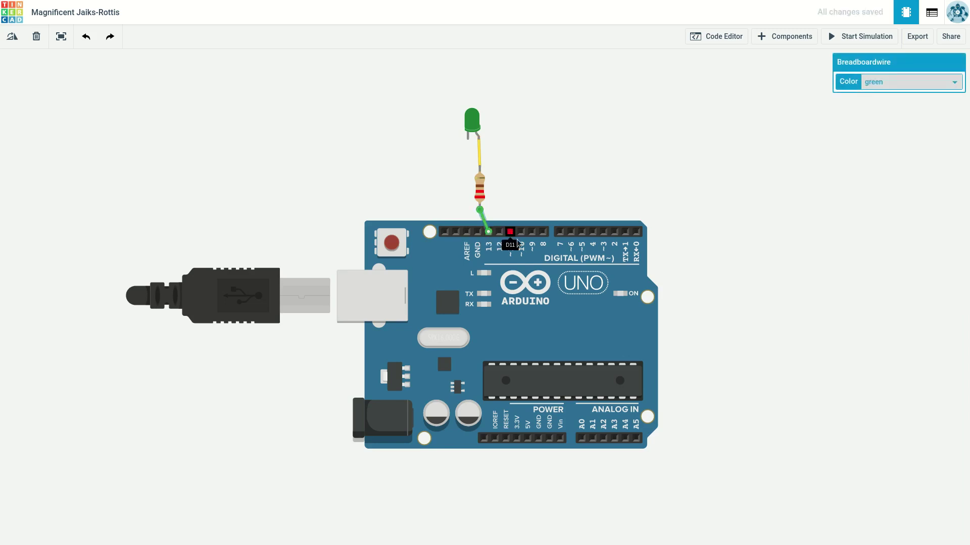
drag(513, 270, 504, 268)
click(480, 220)
click(882, 88)
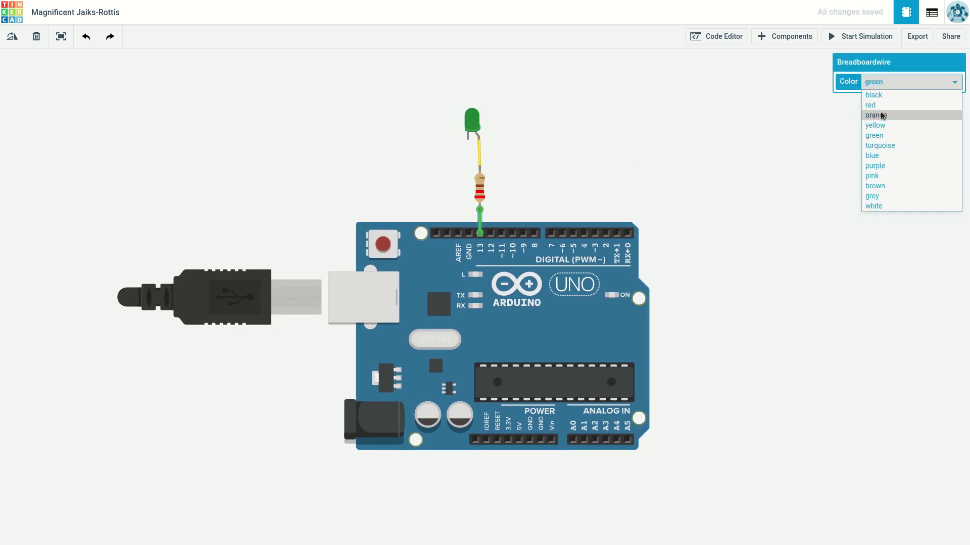
click(879, 129)
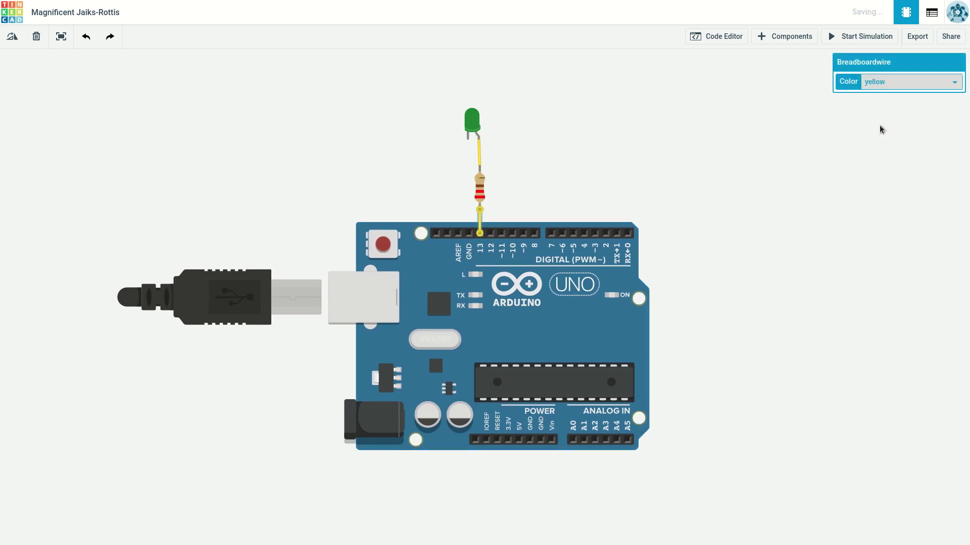
Wire the LED's cathode to the Arduino's GND pin beside pin 13 and color the wire black.
click(468, 141)
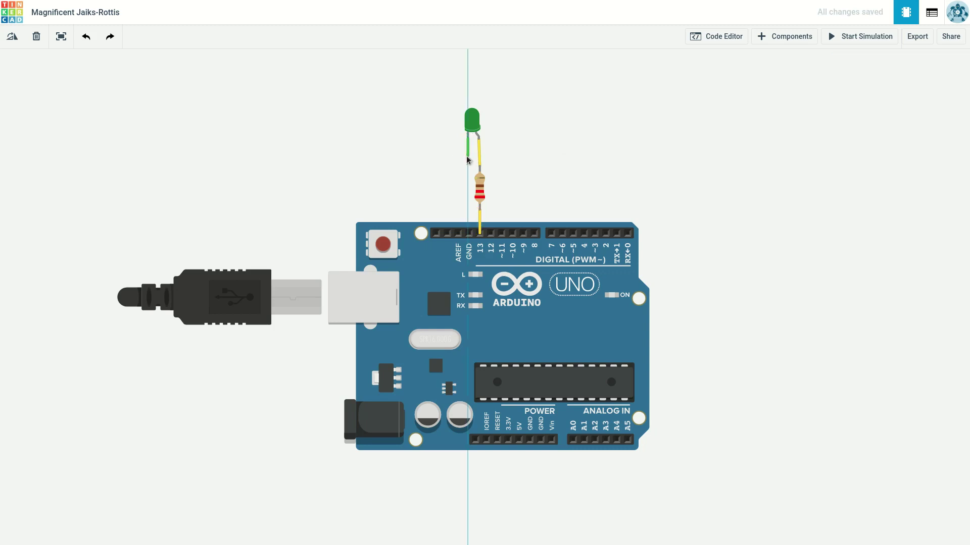
click(470, 234)
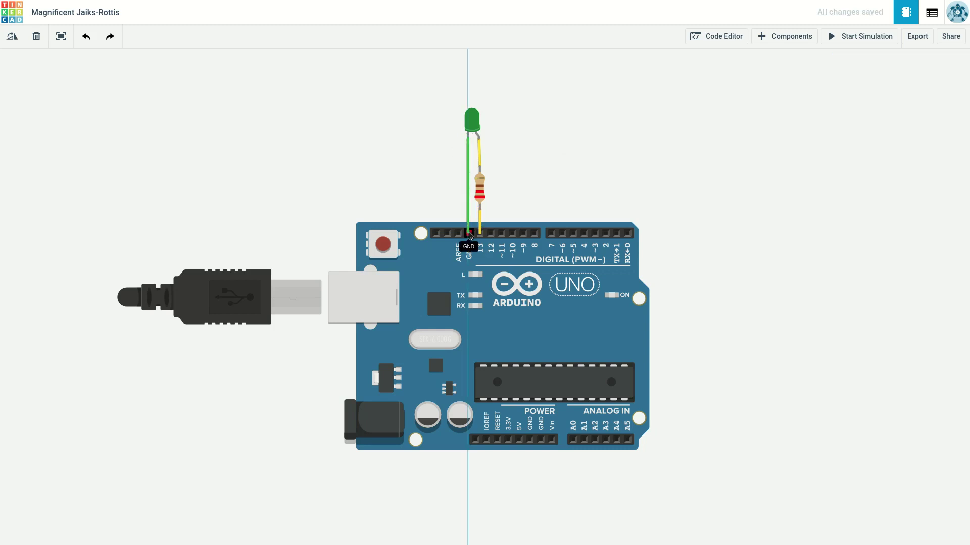
click(903, 86)
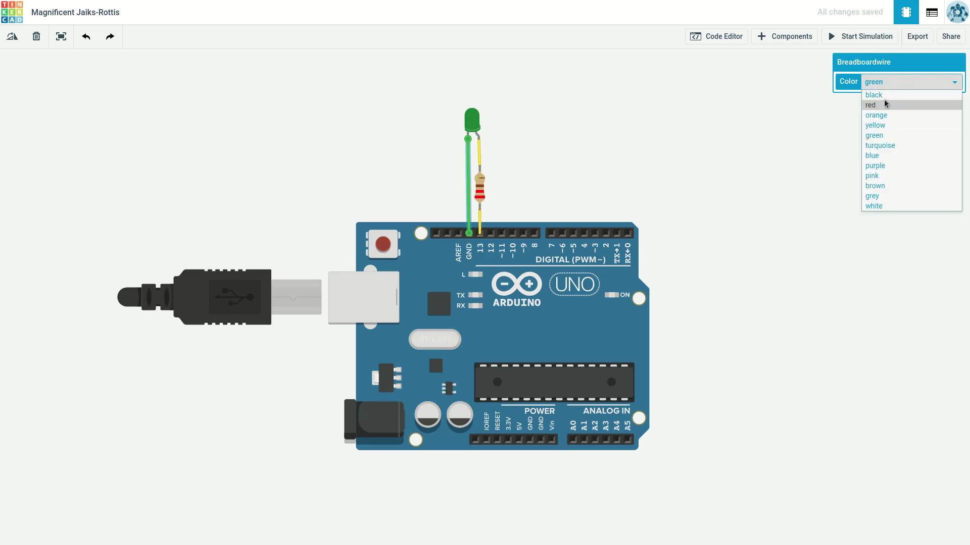
click(884, 100)
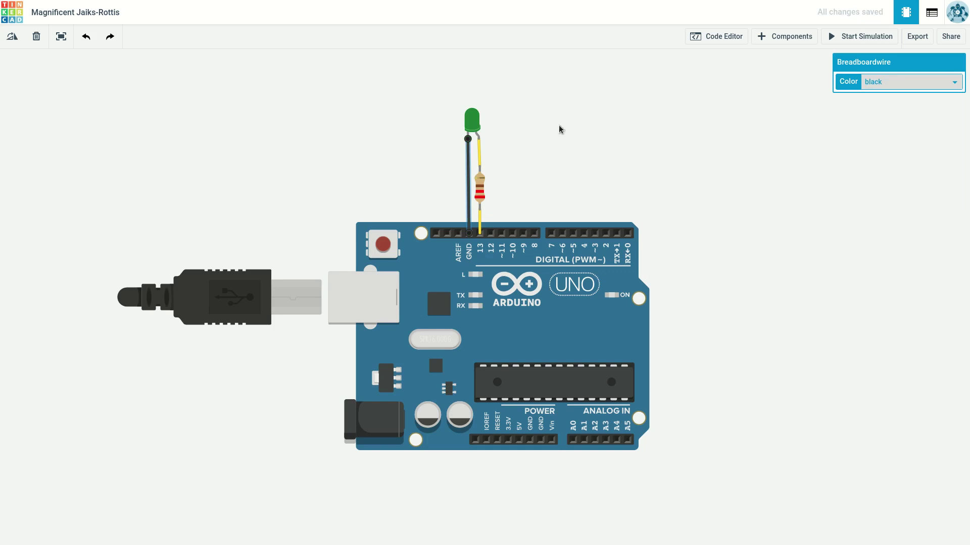
click(486, 142)
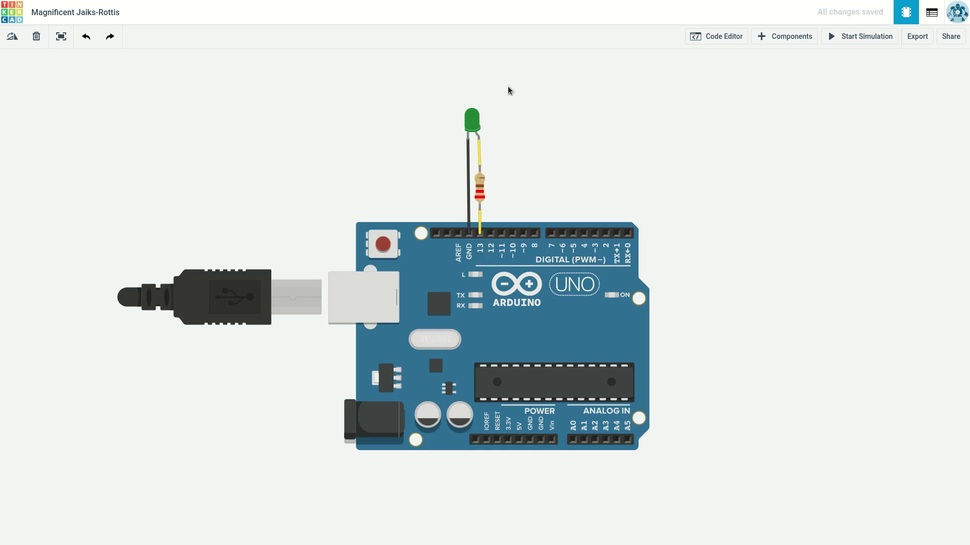
Open the Arduino Uno's code editor and enlarge it to show the whole block program.
mouse_move(508, 309)
mouse_down()
mouse_move(467, 307)
mouse_move(507, 310)
mouse_up()
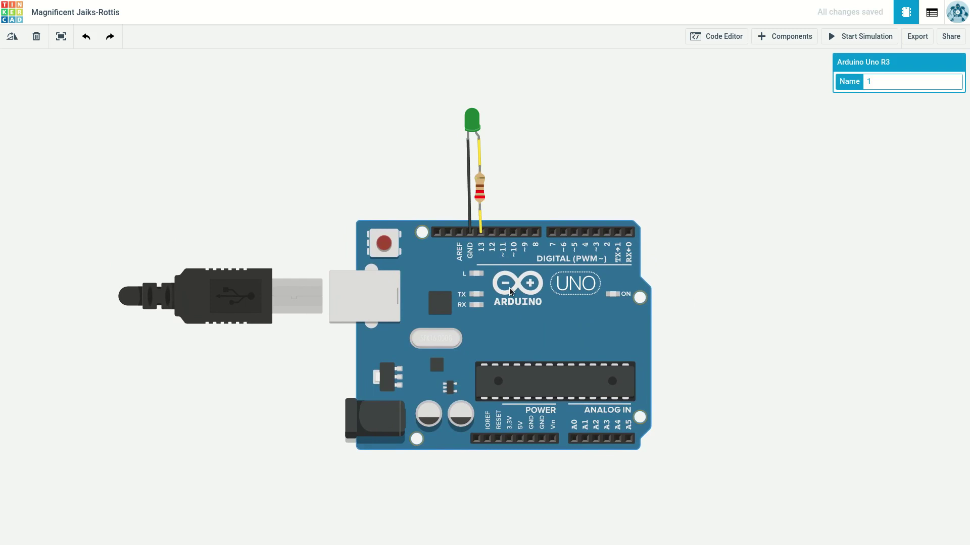
click(731, 37)
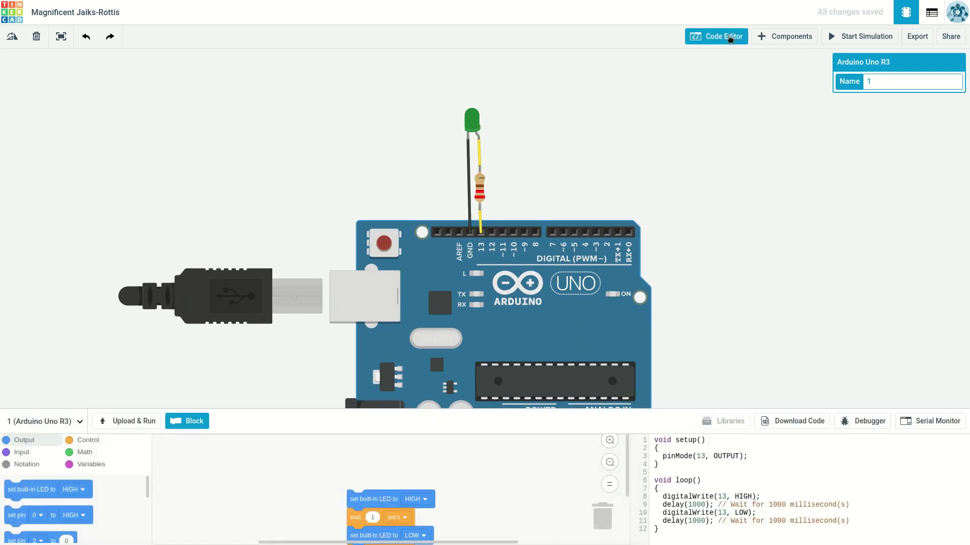
drag(488, 420, 503, 295)
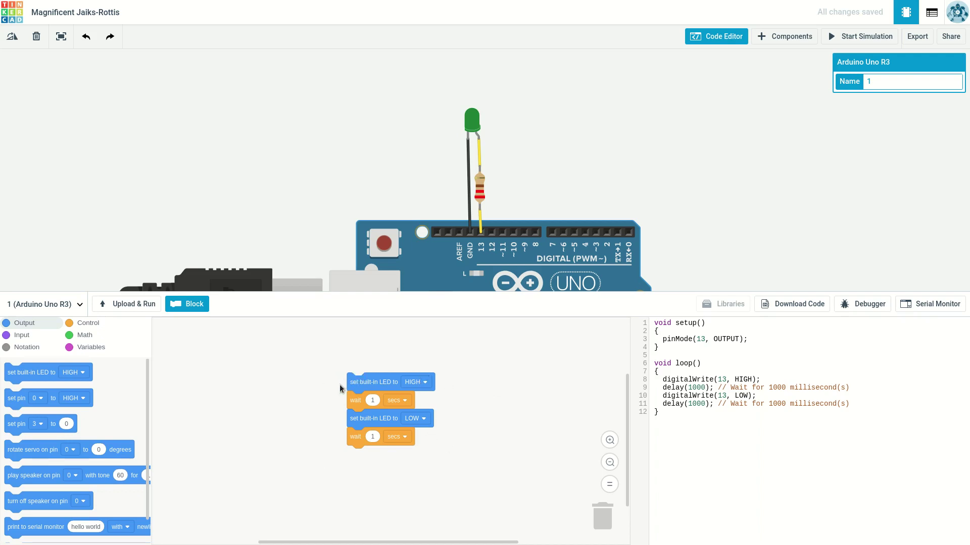
Examine the HIGH/LOW options of both built-in LED blocks and the available Control and Output blocks.
click(424, 383)
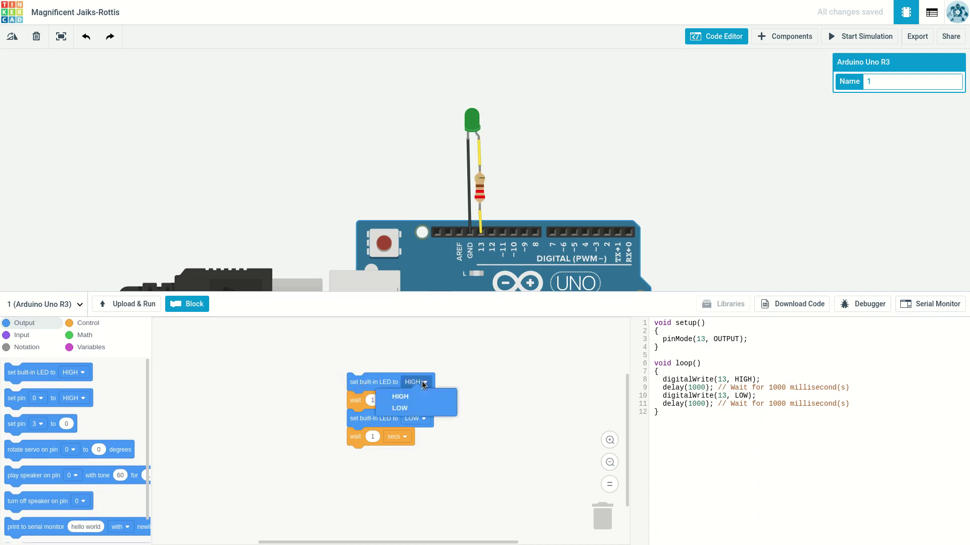
click(417, 408)
click(416, 419)
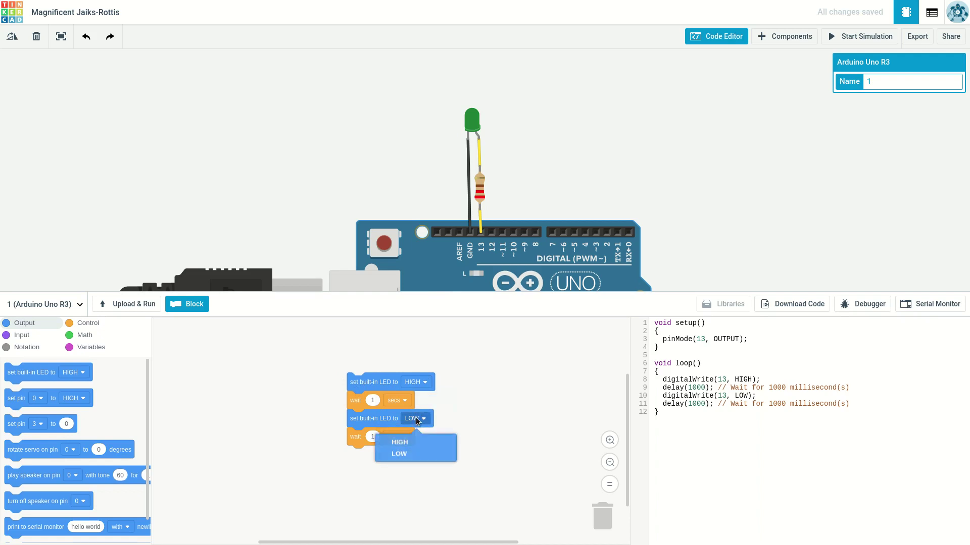
click(415, 448)
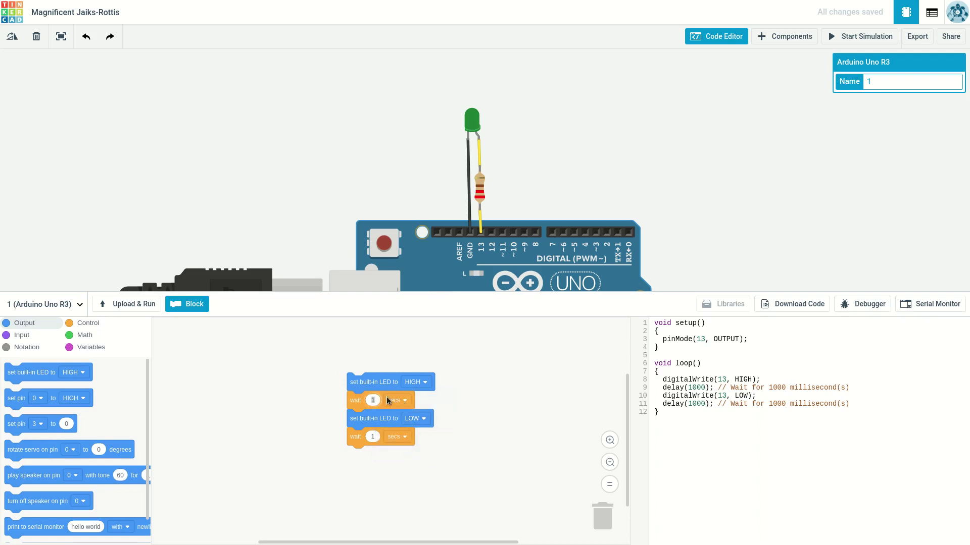
click(82, 324)
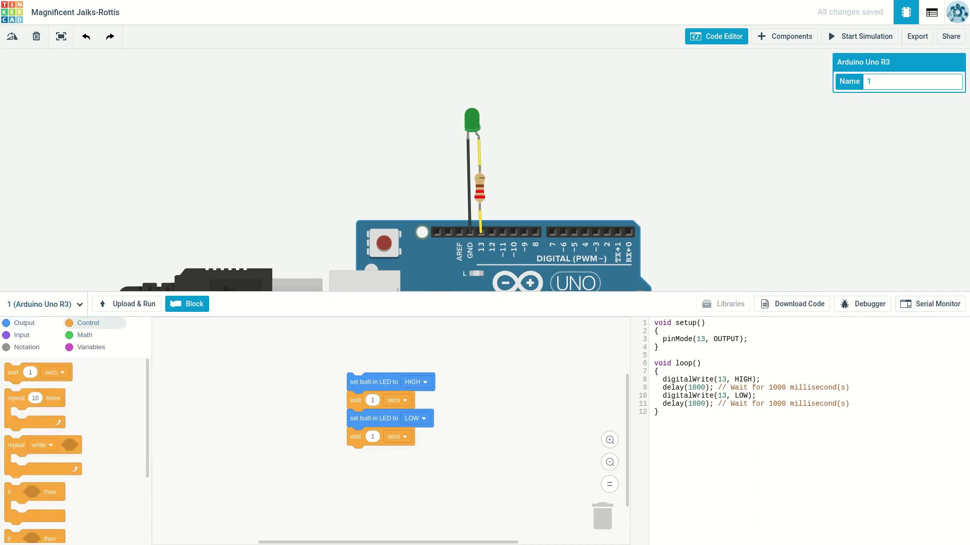
click(23, 323)
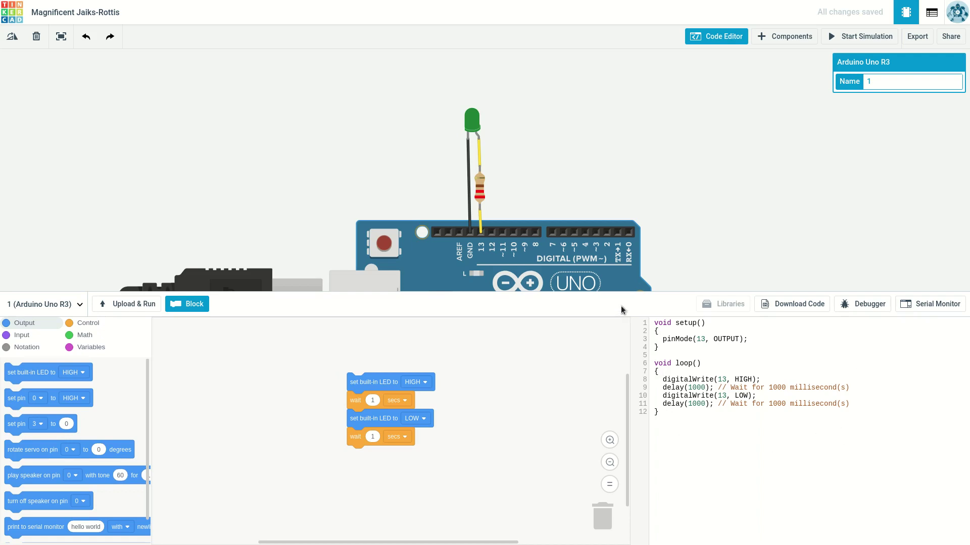
Shrink the code editor to expose more of the circuit and start the simulation.
drag(623, 295, 614, 370)
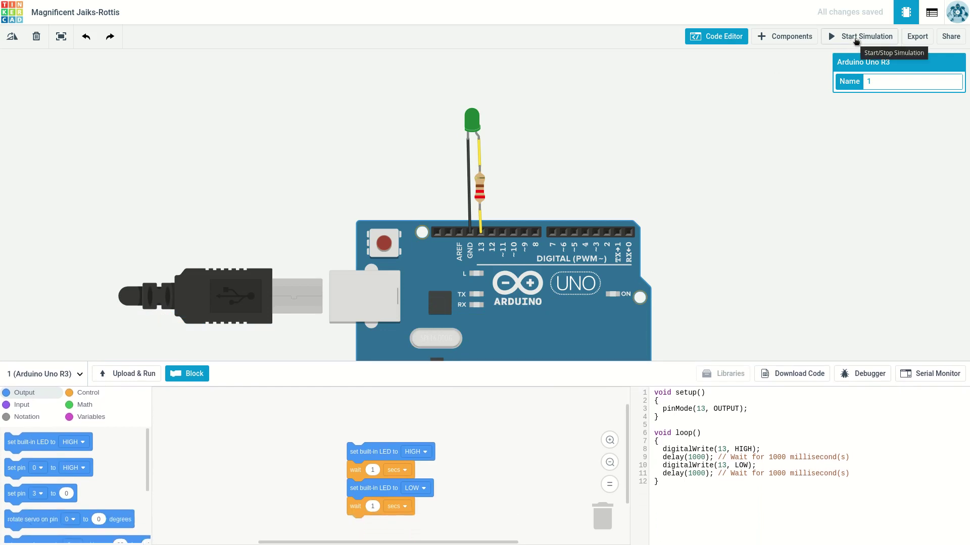
click(856, 39)
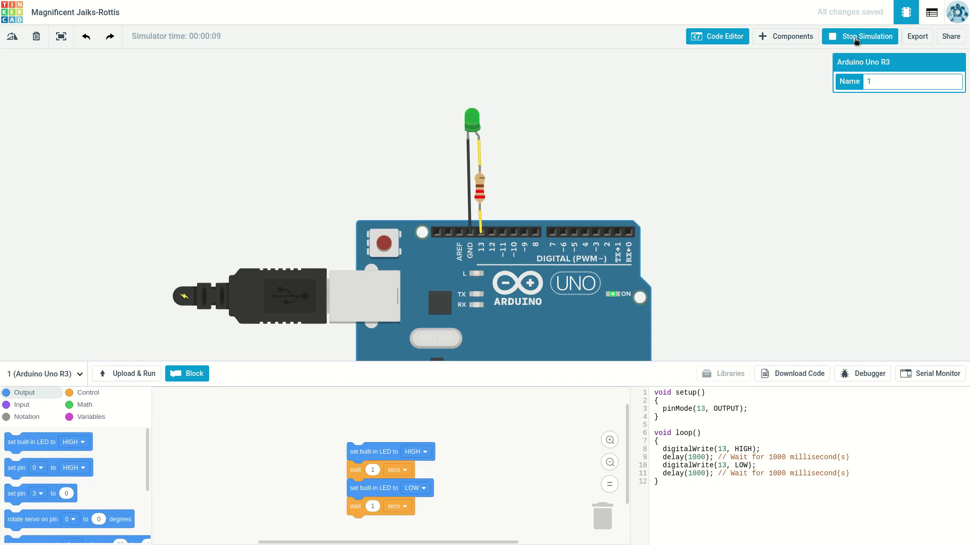
Stop the simulation and set the resistance of the resistor between the LED and pin 13 to 1 Ω.
click(857, 40)
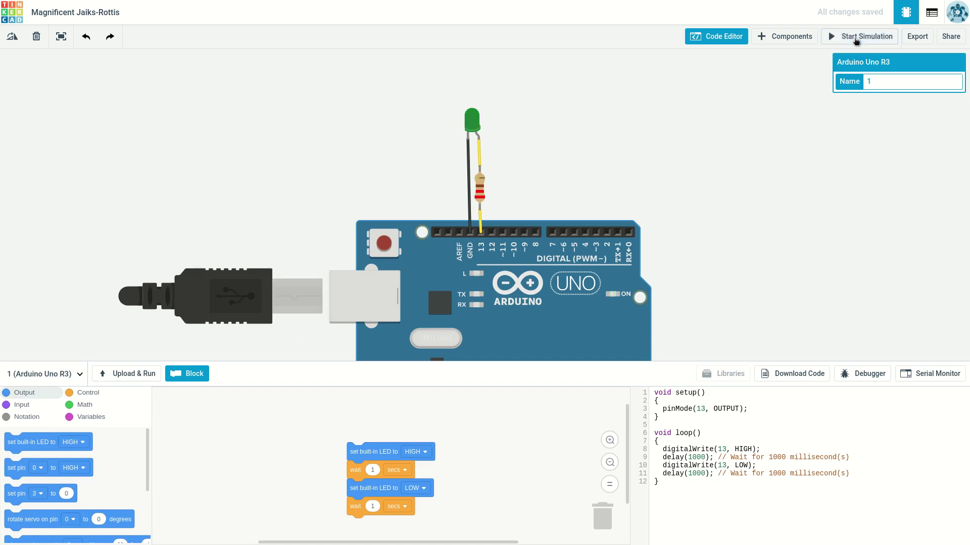
click(480, 195)
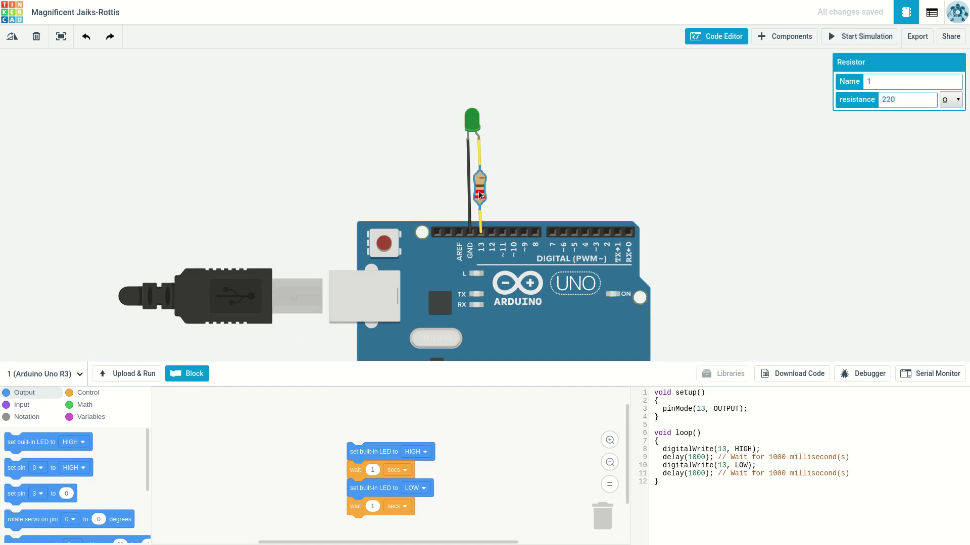
click(902, 99)
key(BackSpace)
key(BackSpace)
key(BackSpace)
text(1)
click(892, 170)
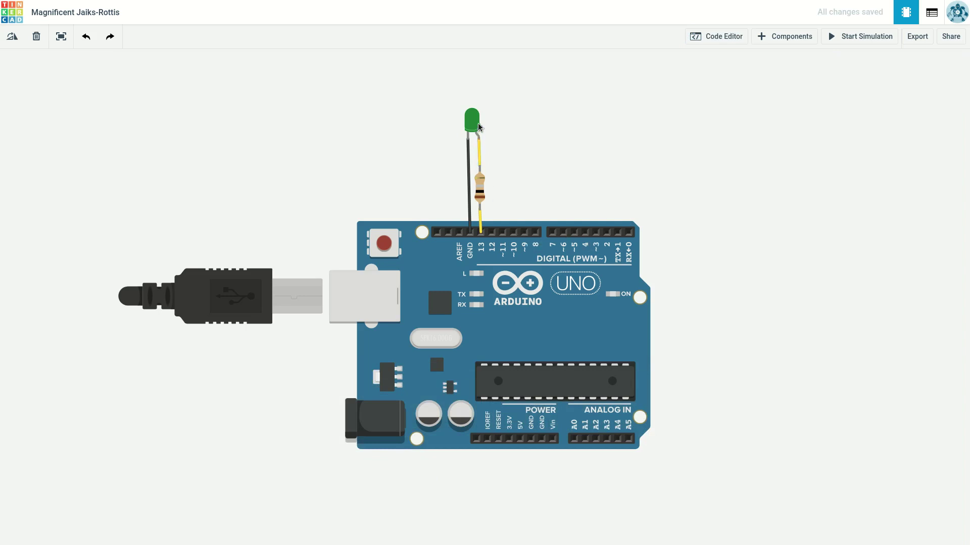
Simulate the circuit with the 1 Ω resistor, watch how the LED behaves, and stop the simulation.
click(859, 35)
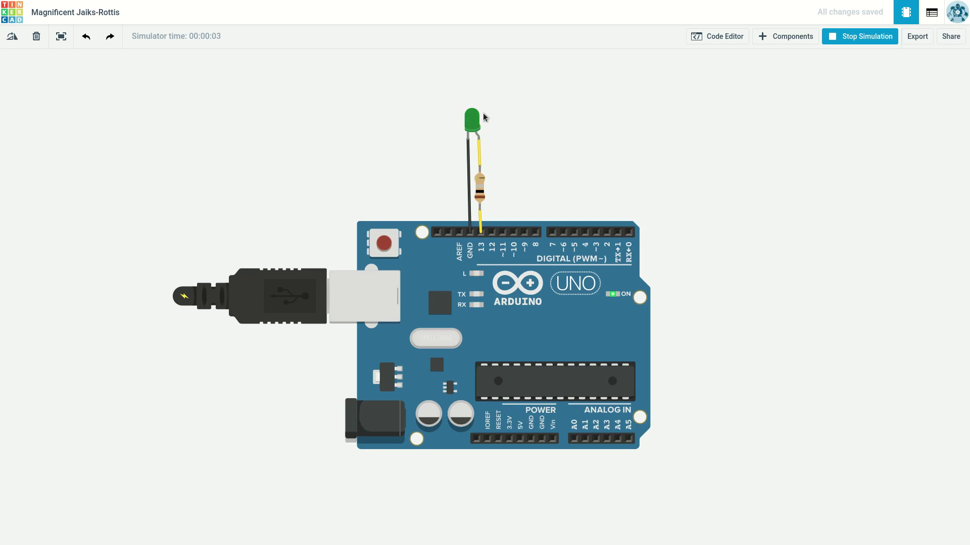
mouse_move(485, 114)
click(876, 37)
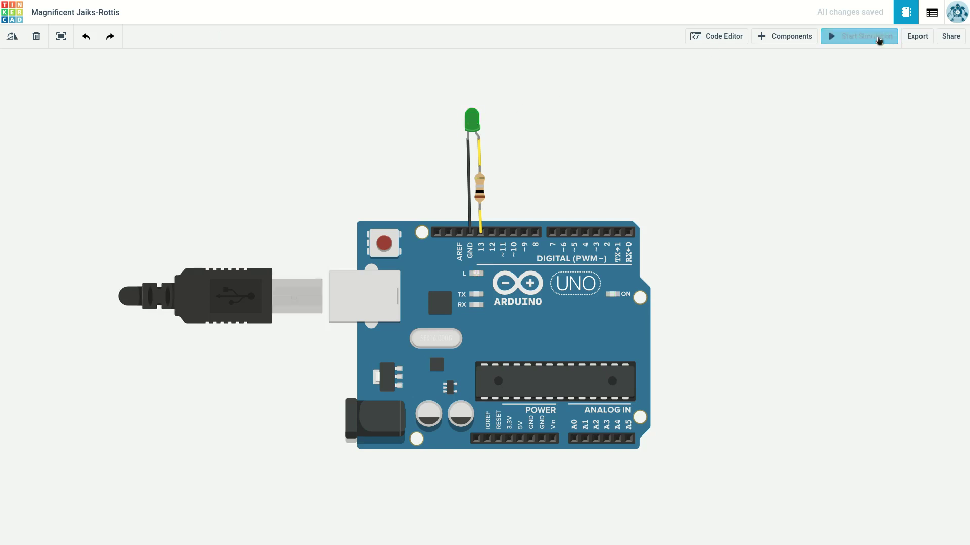
Open the component library, clear its "ardui" search filter, and enlarge the library to fill most of the workspace.
click(792, 37)
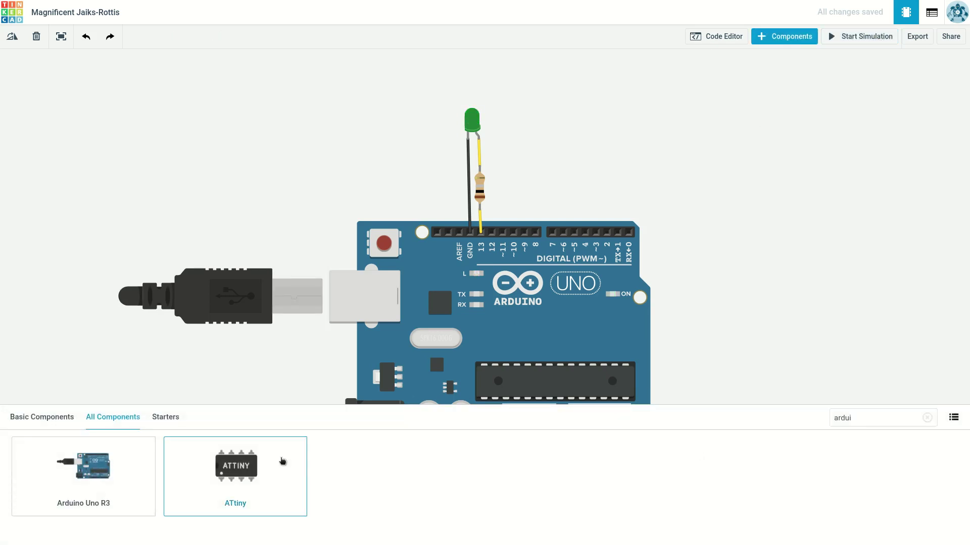
drag(875, 418, 824, 418)
key(BackSpace)
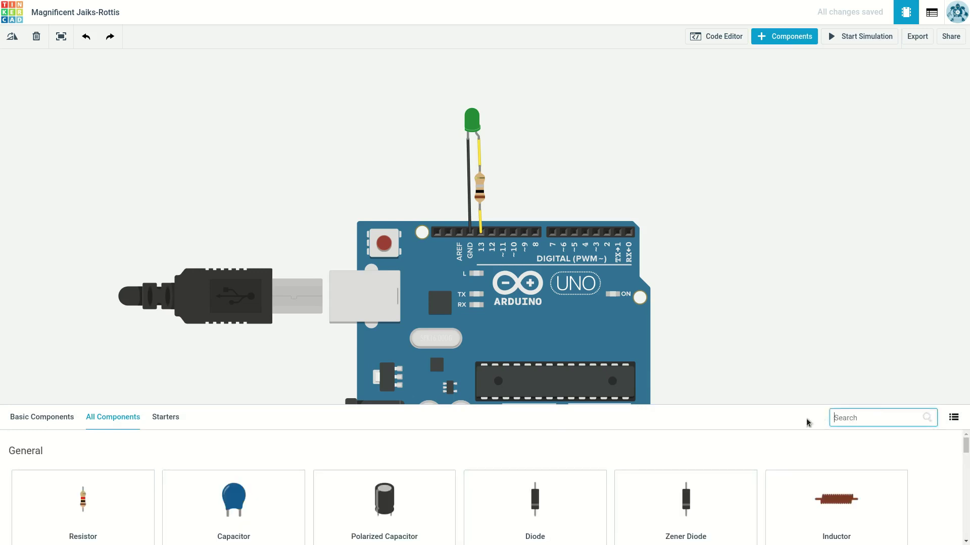
drag(549, 409, 564, 92)
Examine the available components from outputs, power sources and breadboards to microcontrollers, instruments, integrated circuits and power control parts.
scroll(575, 448, down, 3)
scroll(575, 448, down, 10)
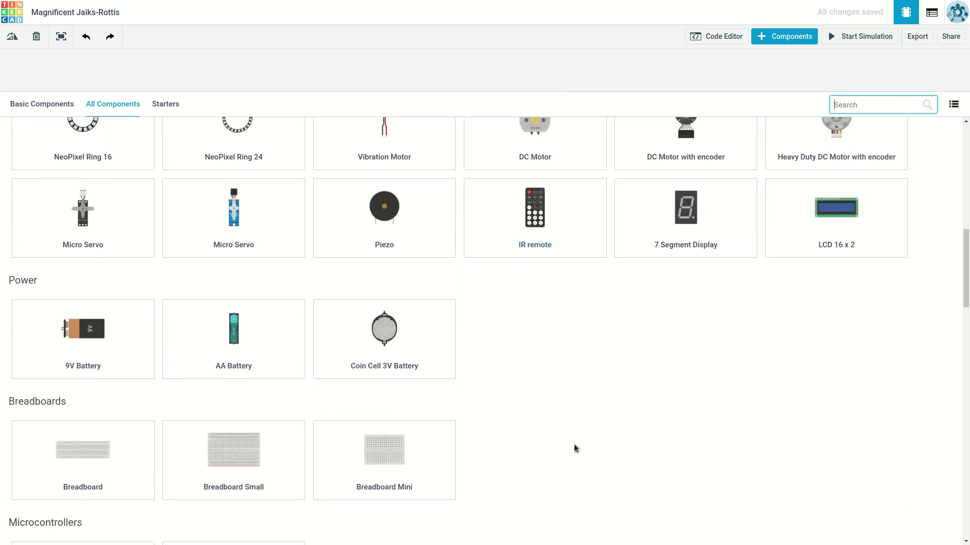
scroll(574, 448, down, 8)
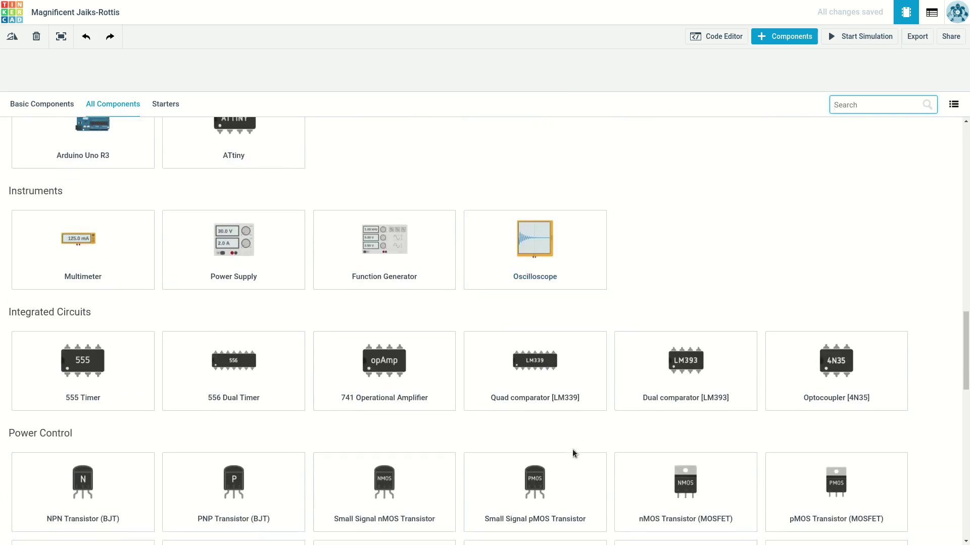
scroll(573, 453, up, 3)
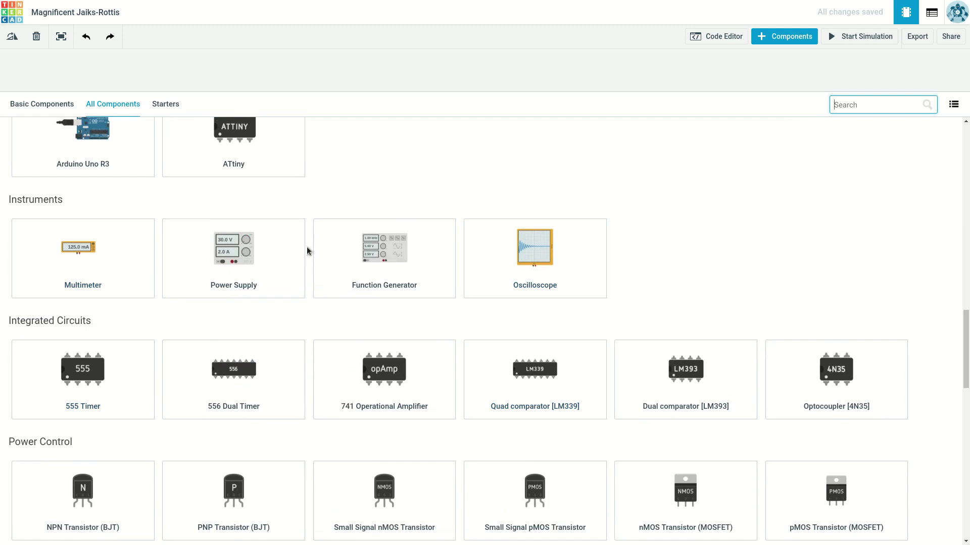
scroll(318, 245, down, 3)
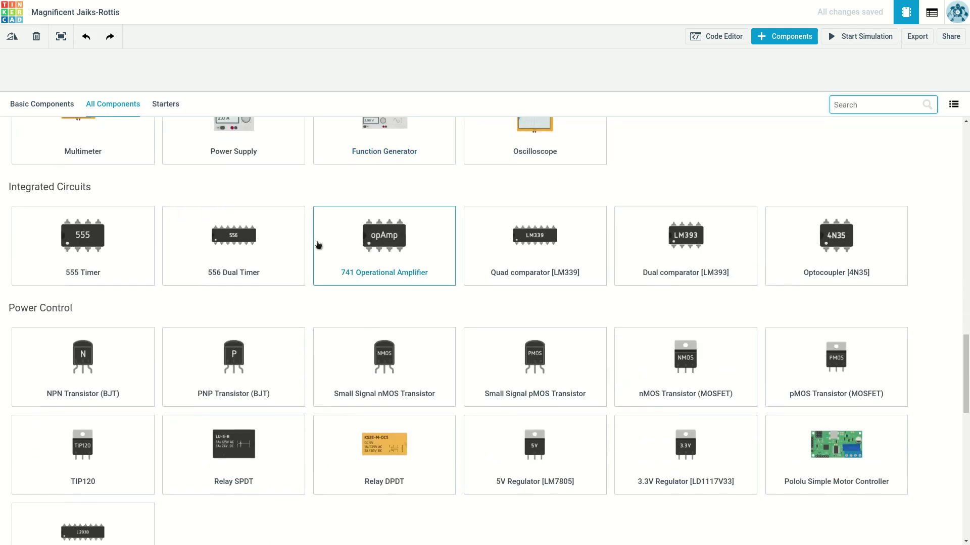
scroll(318, 245, up, 2)
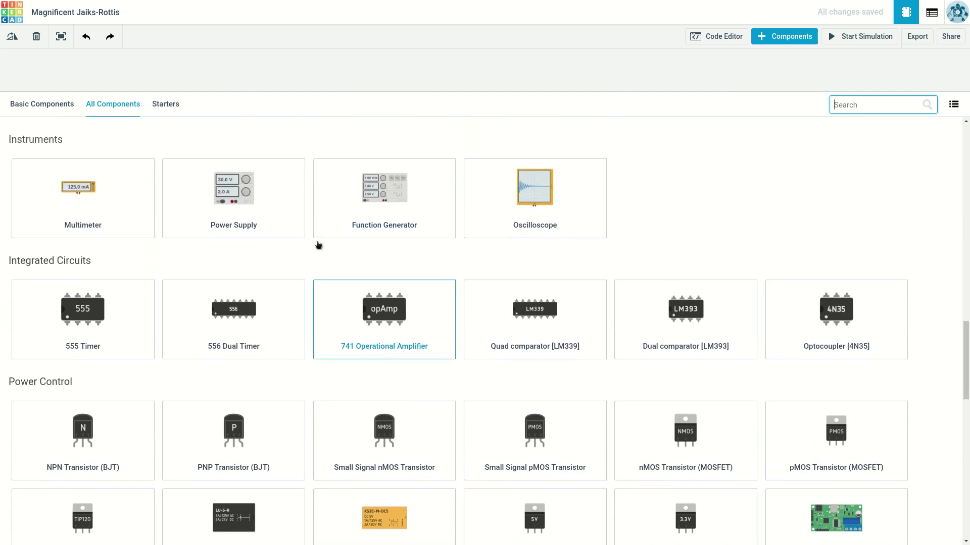
scroll(318, 245, up, 4)
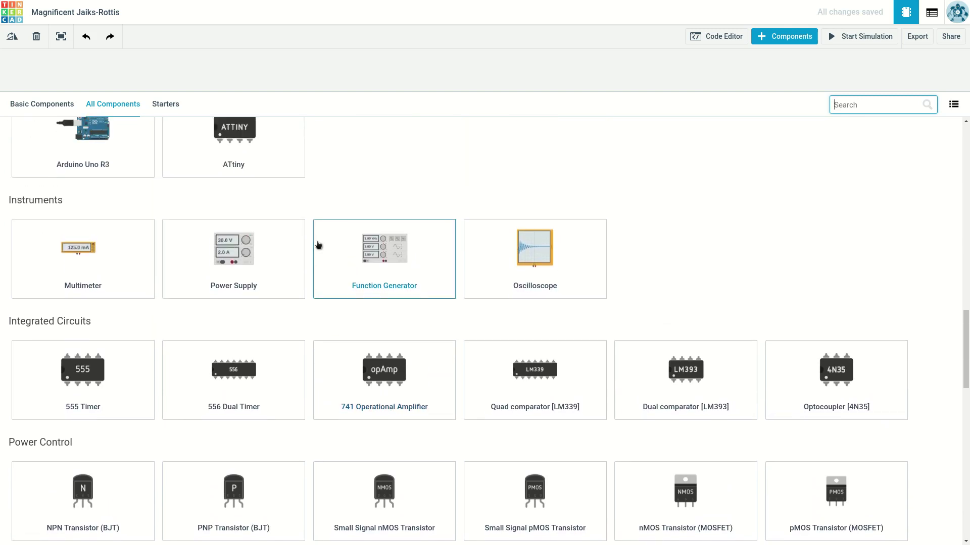